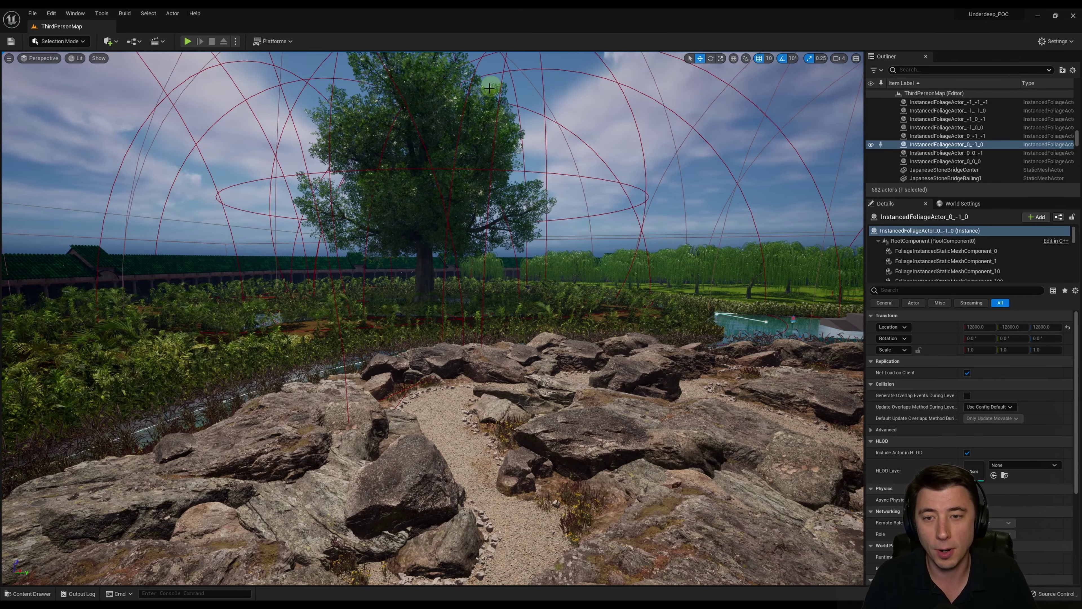
# Step: Select the SM_Elm15 elm tree in the middle of the ThirdPersonMap level
pyautogui.click(453, 126)
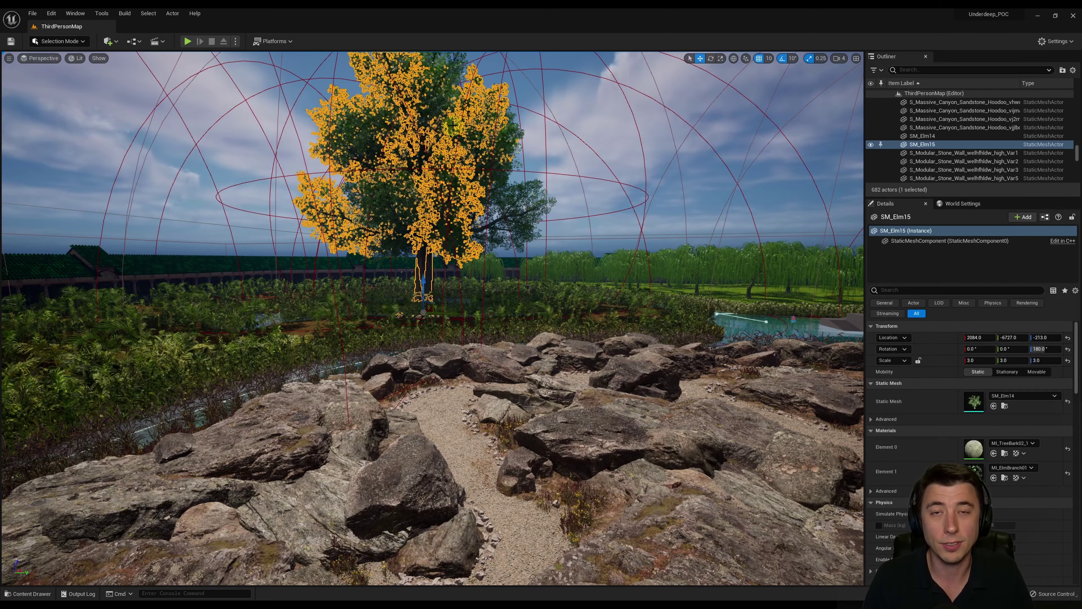
pyautogui.doubleClick(975, 404)
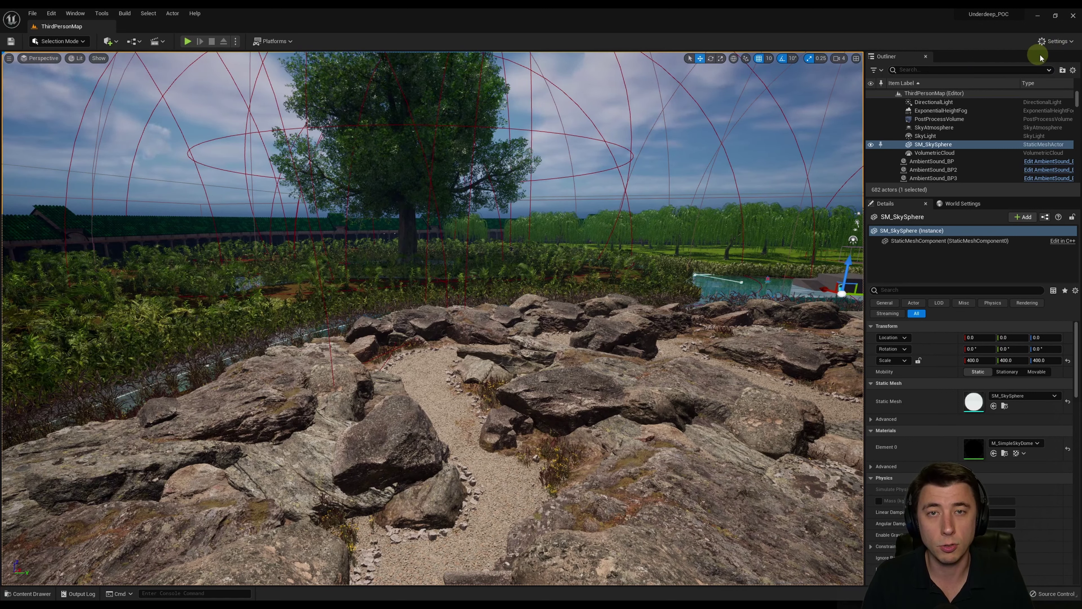
# Step: In Project Settings, enable Ray Traced Shadows and toggle Support Hardware Ray Tracing
pyautogui.click(1055, 42)
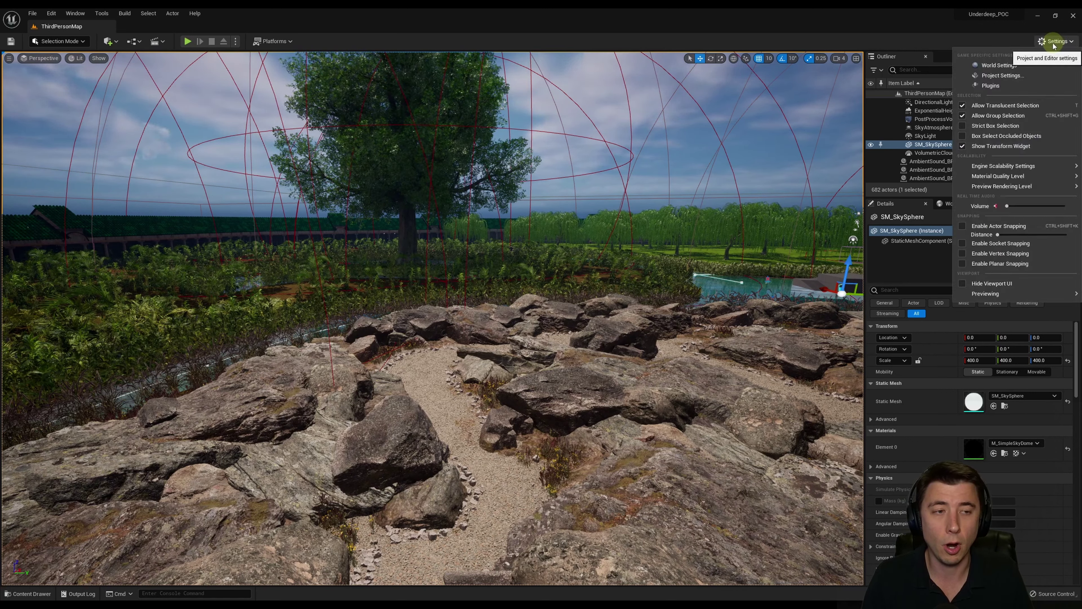
pyautogui.click(995, 75)
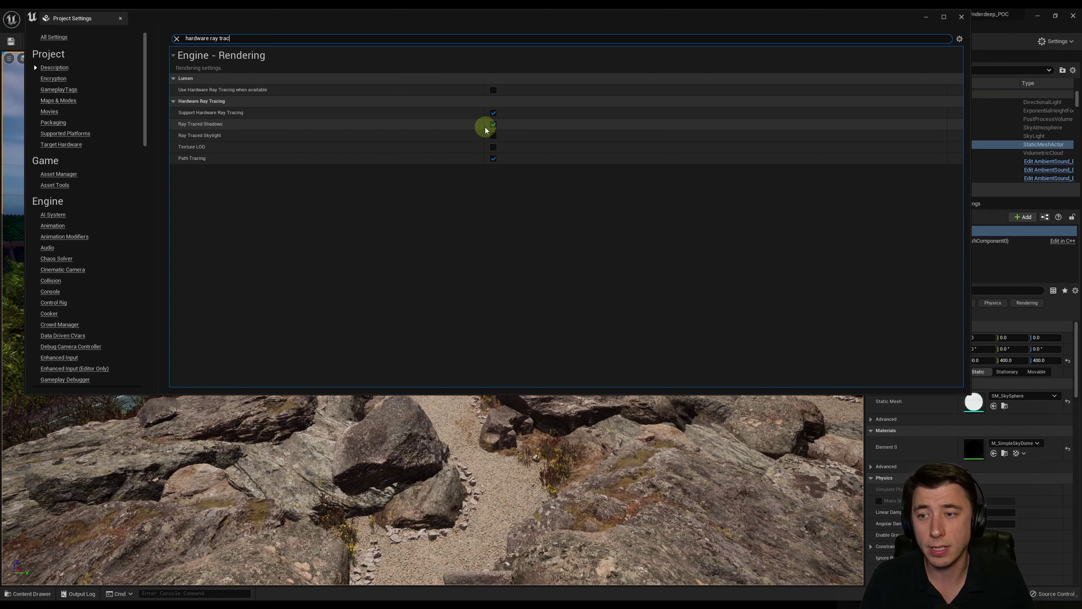
pyautogui.click(493, 124)
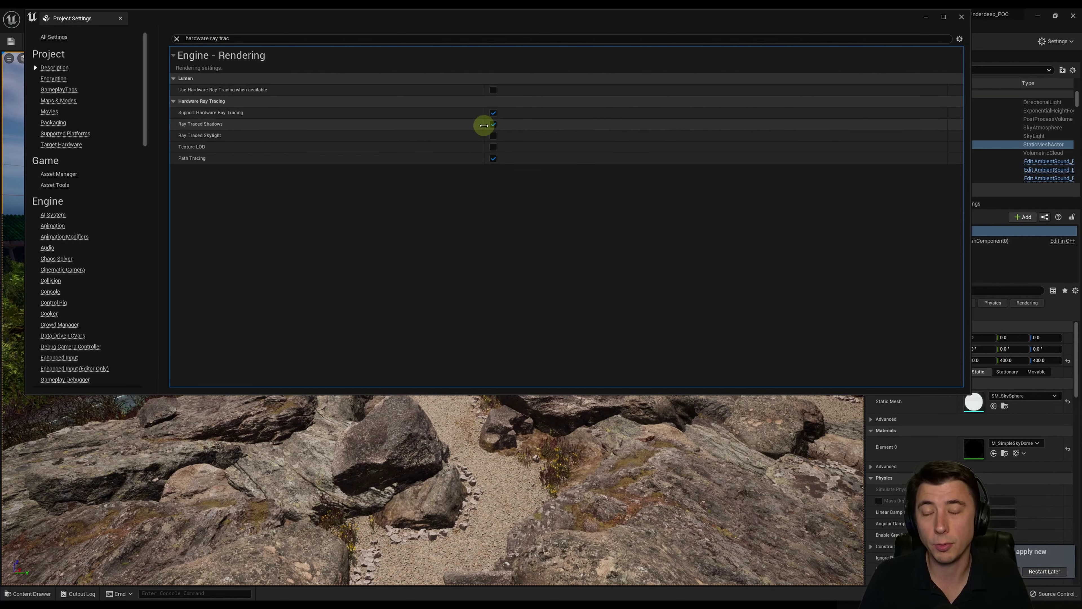
pyautogui.click(493, 113)
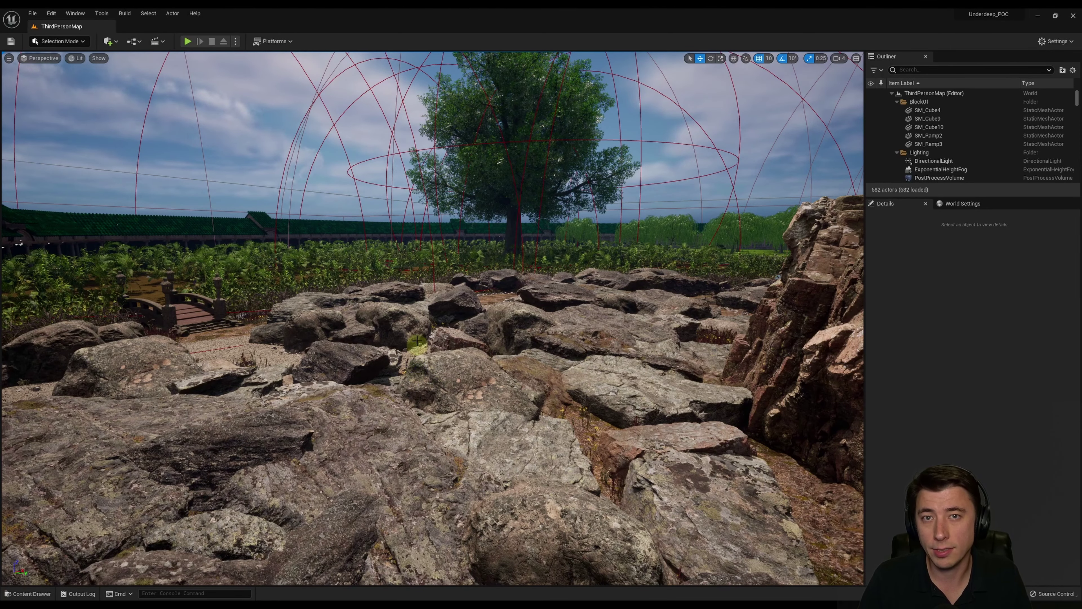
# Step: Open BP_AdversaryAICharacter's EnableMasterPose function graph and nudge its entry node to the left
pyautogui.click(25, 593)
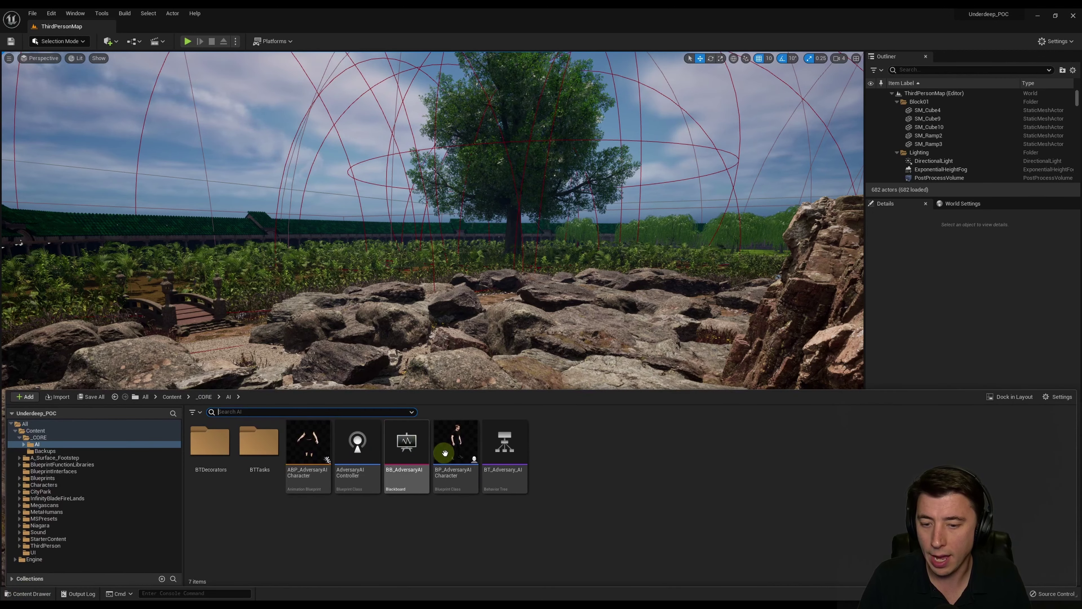
pyautogui.moveTo(441, 444)
pyautogui.doubleClick(458, 466)
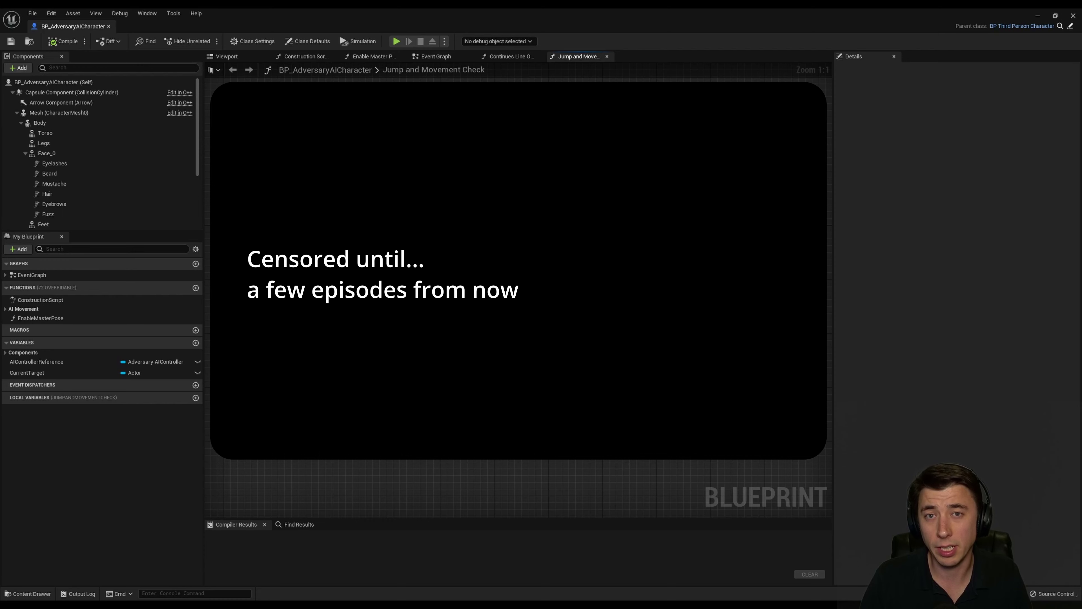
pyautogui.doubleClick(34, 318)
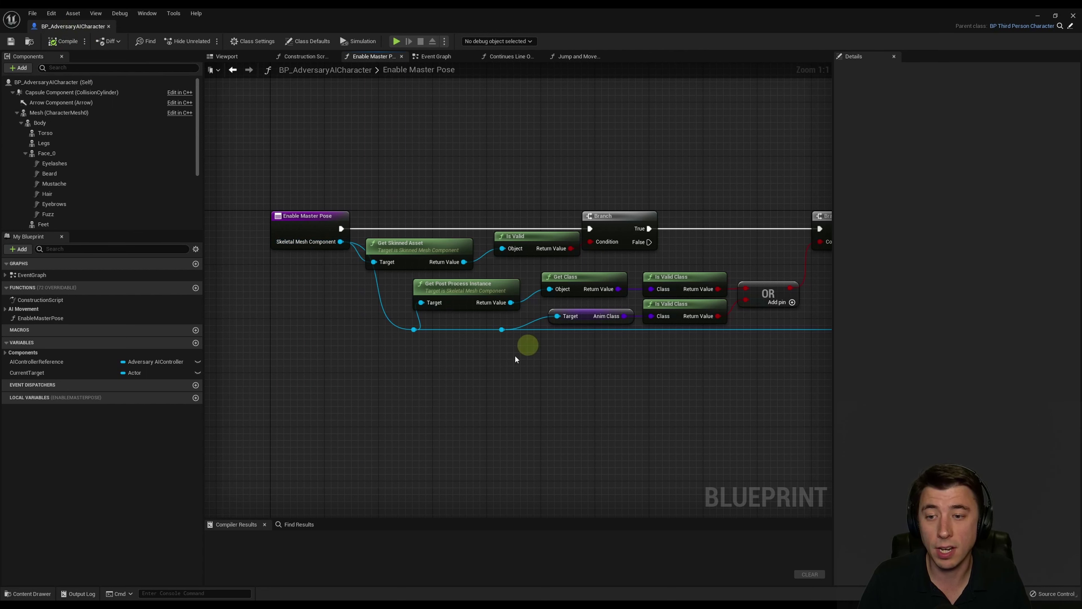
pyautogui.moveTo(305, 221); pyautogui.dragTo(272, 221)
pyautogui.click(452, 361)
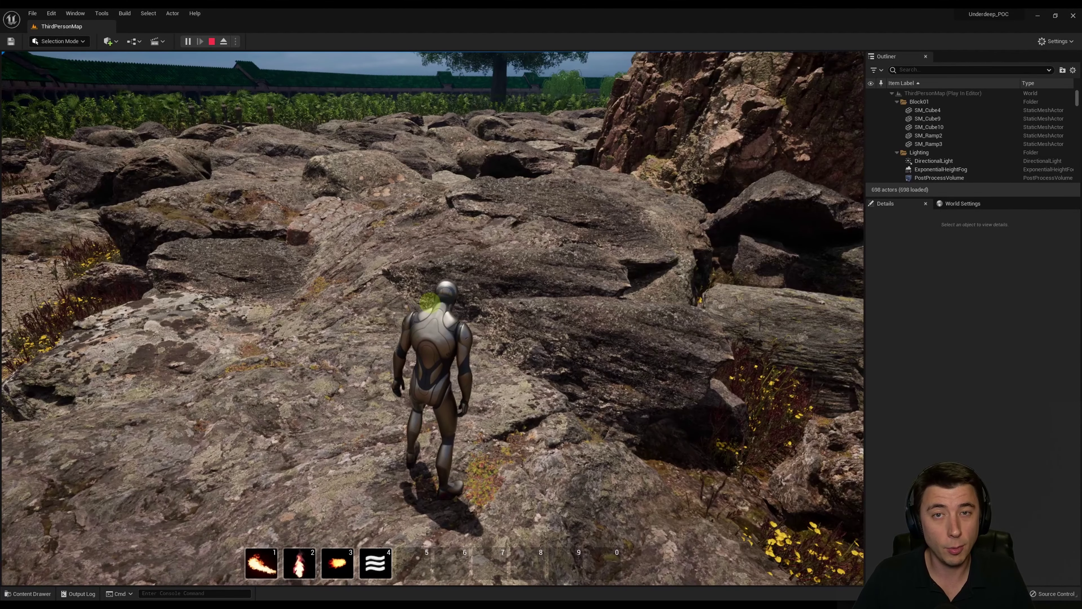
# Step: Play-test the level using the first ability, then open M_Fire_SubUV from its Map Check warning
pyautogui.press('1')
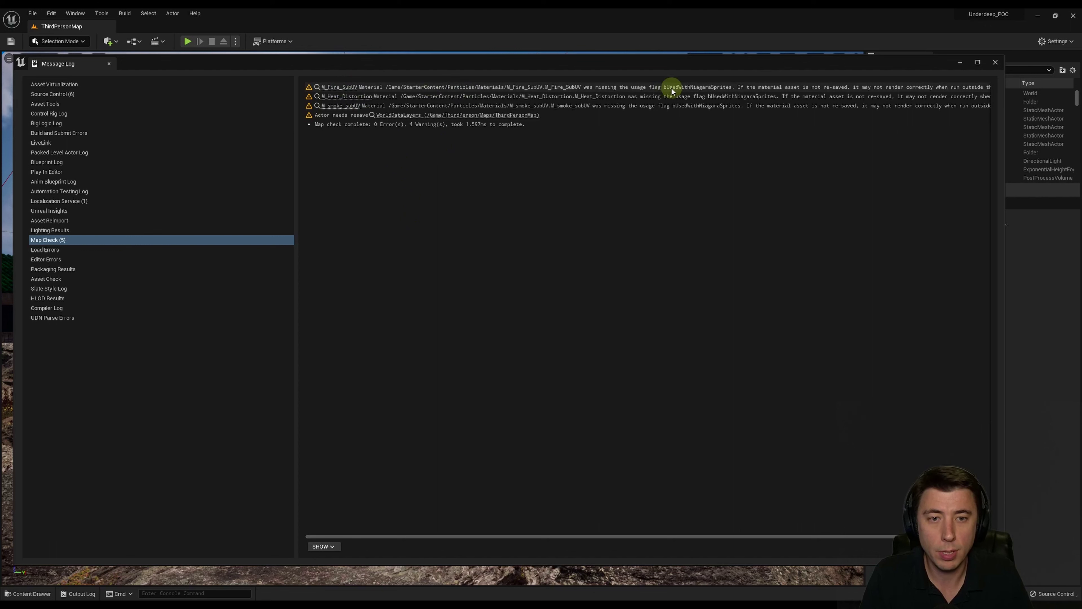
pyautogui.click(338, 87)
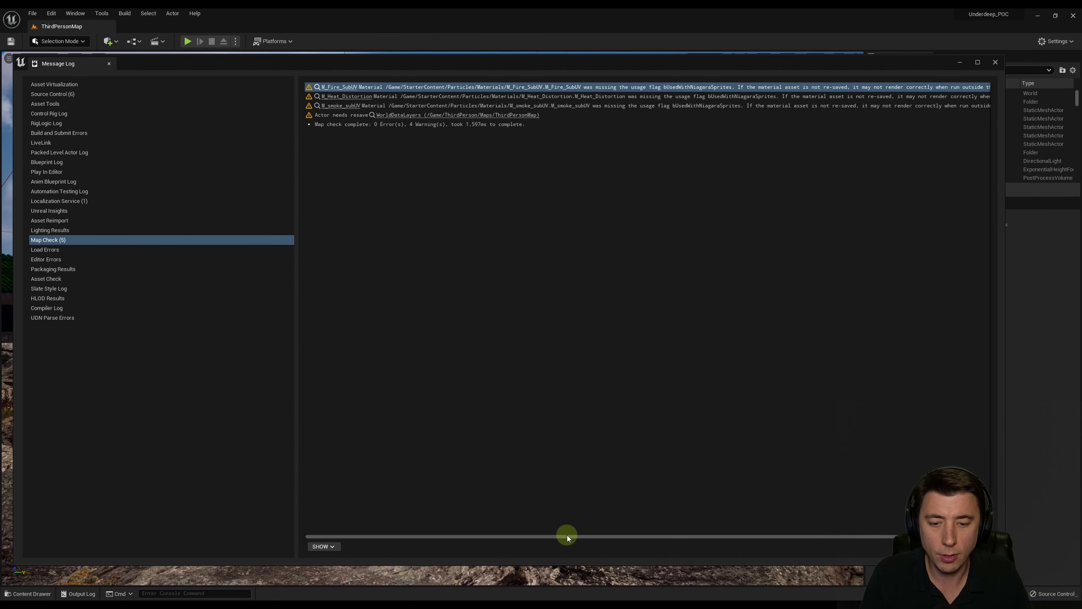
pyautogui.moveTo(567, 535); pyautogui.dragTo(644, 535)
# Step: Apply Fix to the M_Fire_SubUV, M_Heat_Distortion and M_smoke_subUV Niagara sprite usage warnings
pyautogui.click(939, 87)
pyautogui.click(984, 96)
pyautogui.click(966, 106)
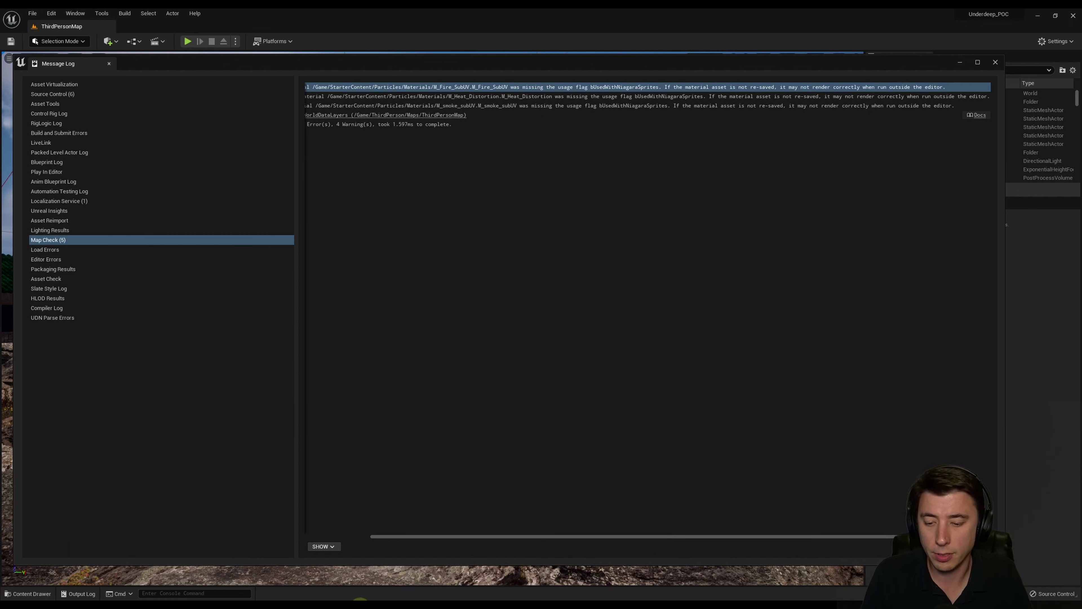
# Step: Duplicate the M_explosion_subUV and M_Burst materials, keeping the default names
pyautogui.moveTo(393, 583)
pyautogui.click(461, 577)
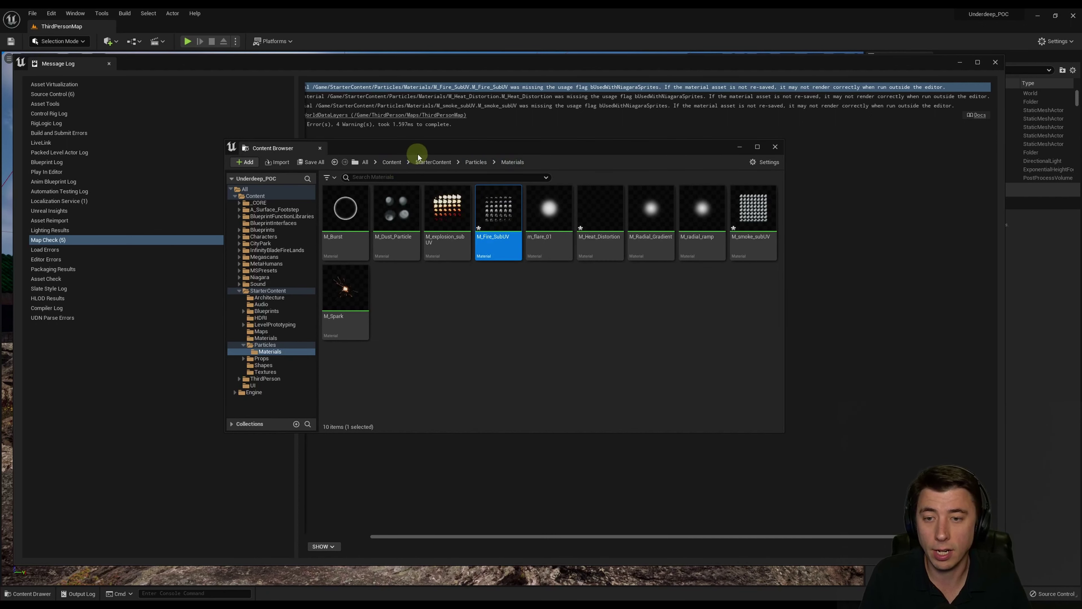
pyautogui.click(443, 212)
pyautogui.rightClick(444, 212)
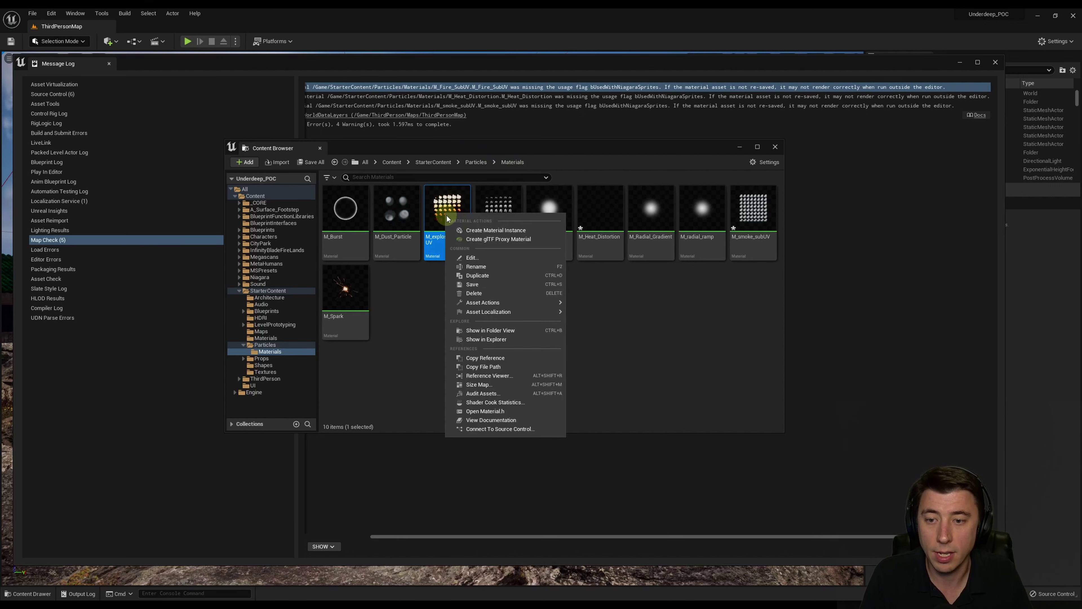
pyautogui.click(474, 276)
pyautogui.press('Return')
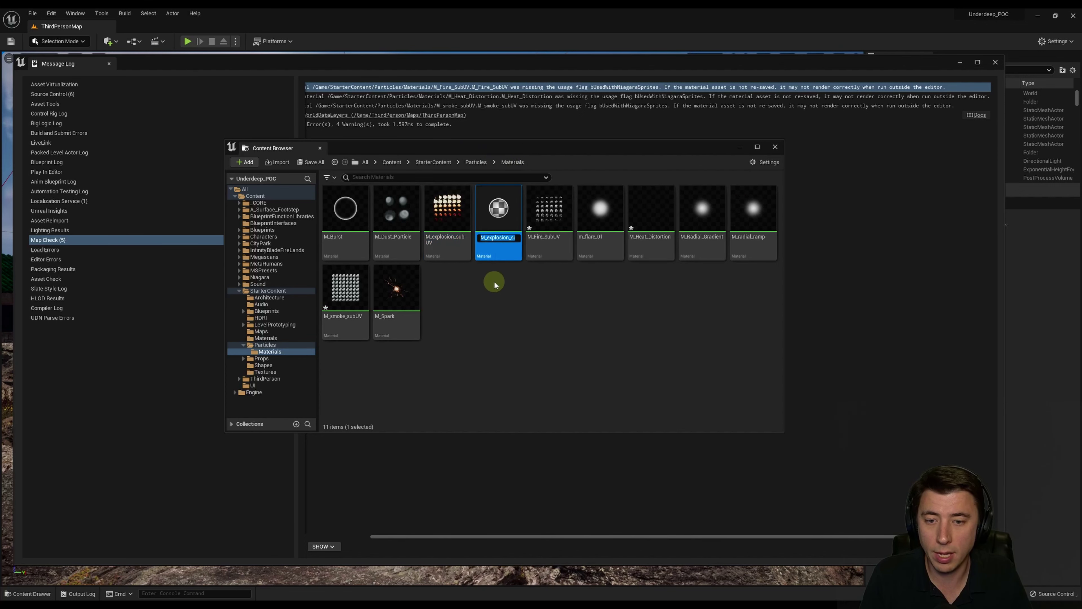
pyautogui.rightClick(345, 218)
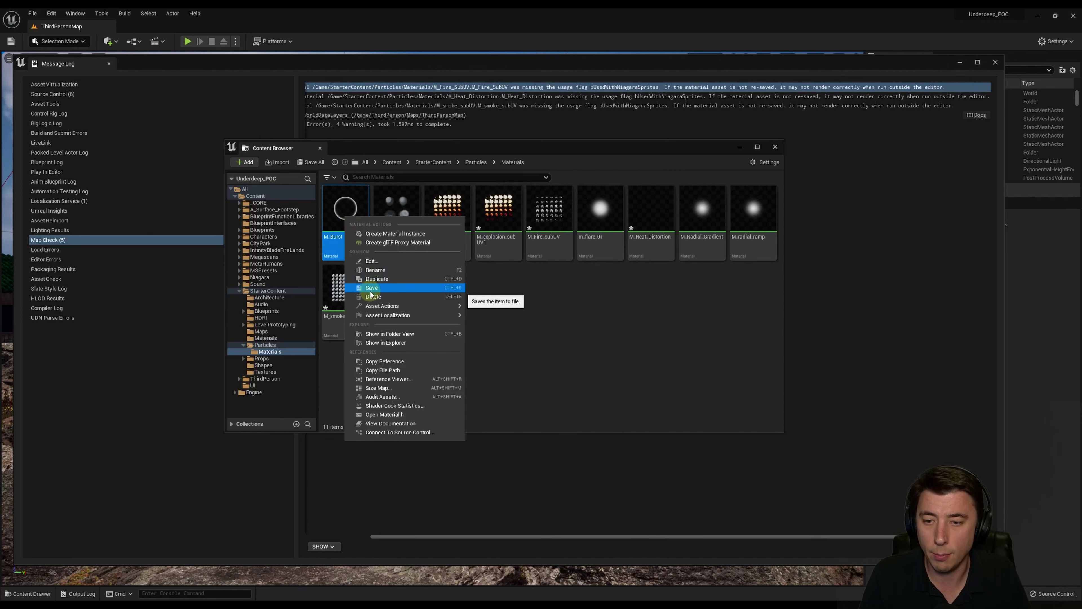
pyautogui.click(374, 280)
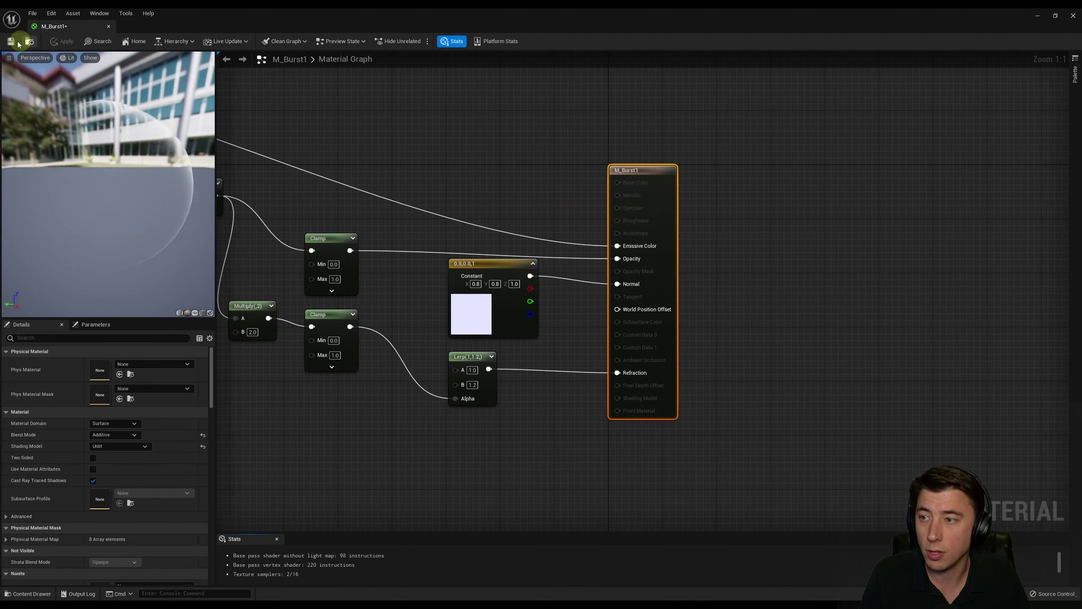
# Step: Save the duplicated M_Burst1 and M_explosion_subUV1 materials
pyautogui.click(12, 41)
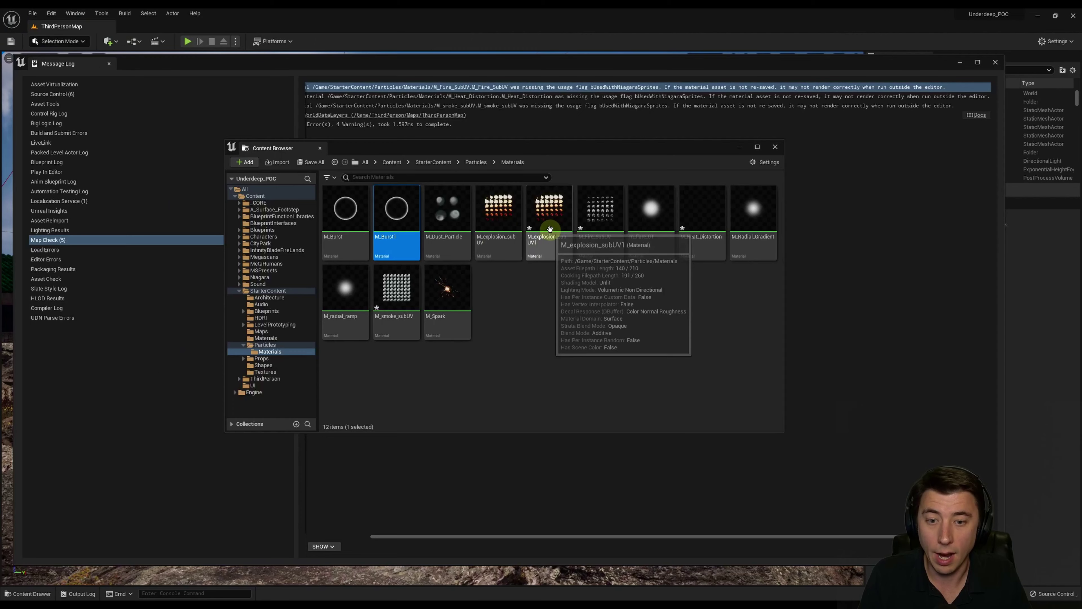
pyautogui.click(537, 242)
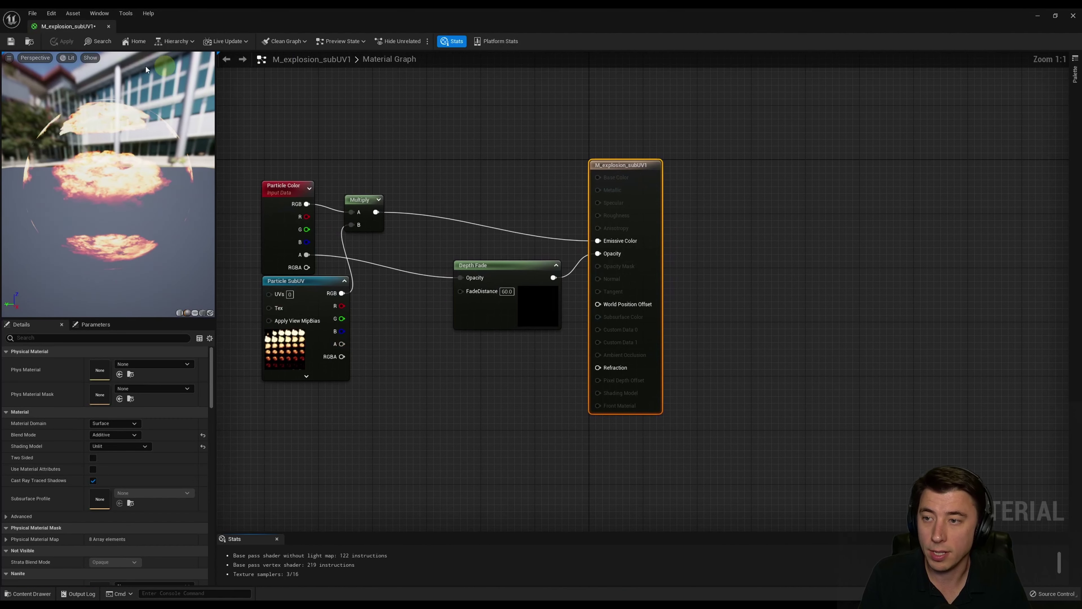
pyautogui.click(11, 41)
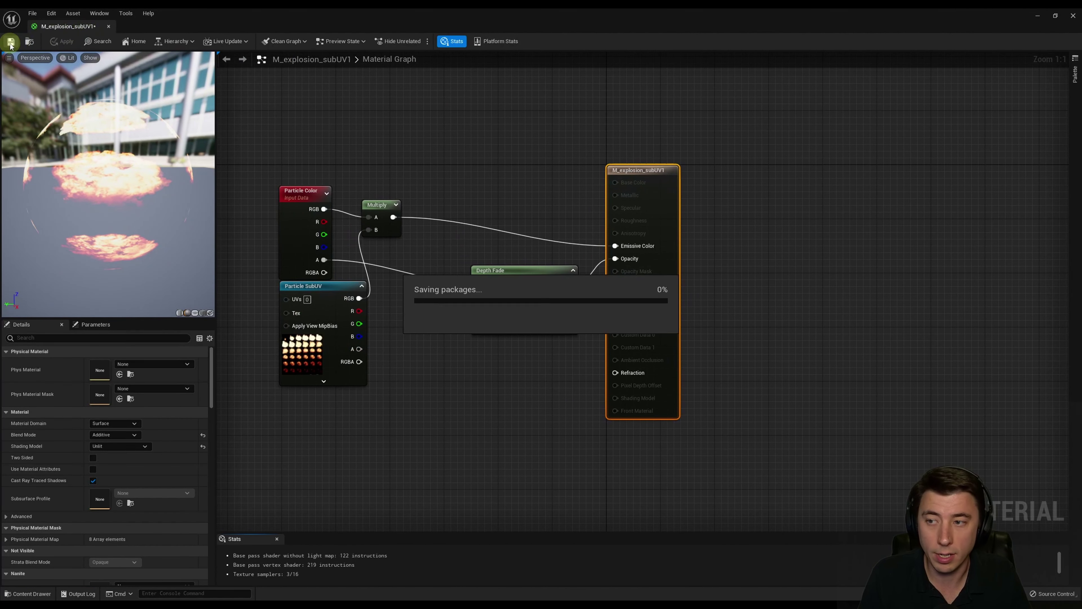
pyautogui.click(495, 197)
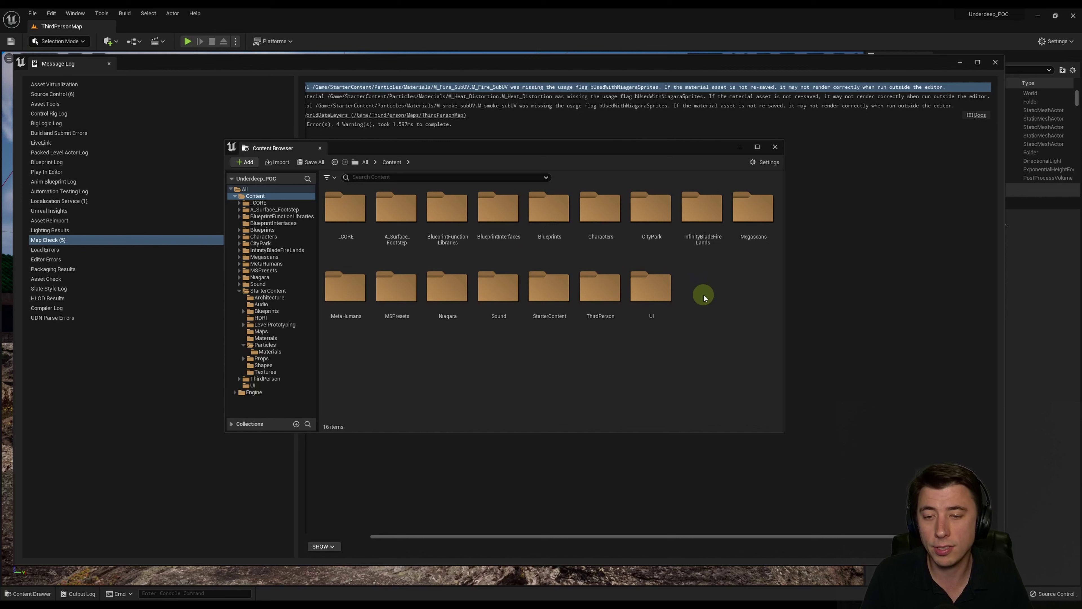
# Step: Open Niagara/ImpactEffects/Fire/NS_Explosion_Base and set the Shockwave sprite material to M_Burst1
pyautogui.doubleClick(464, 317)
pyautogui.doubleClick(490, 210)
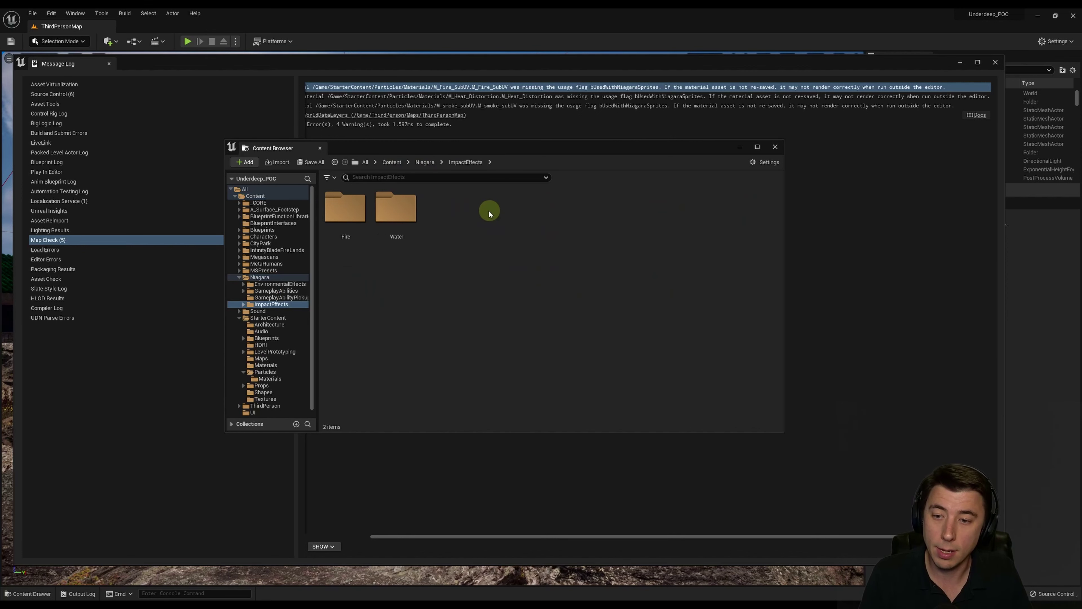
pyautogui.doubleClick(345, 211)
pyautogui.doubleClick(346, 213)
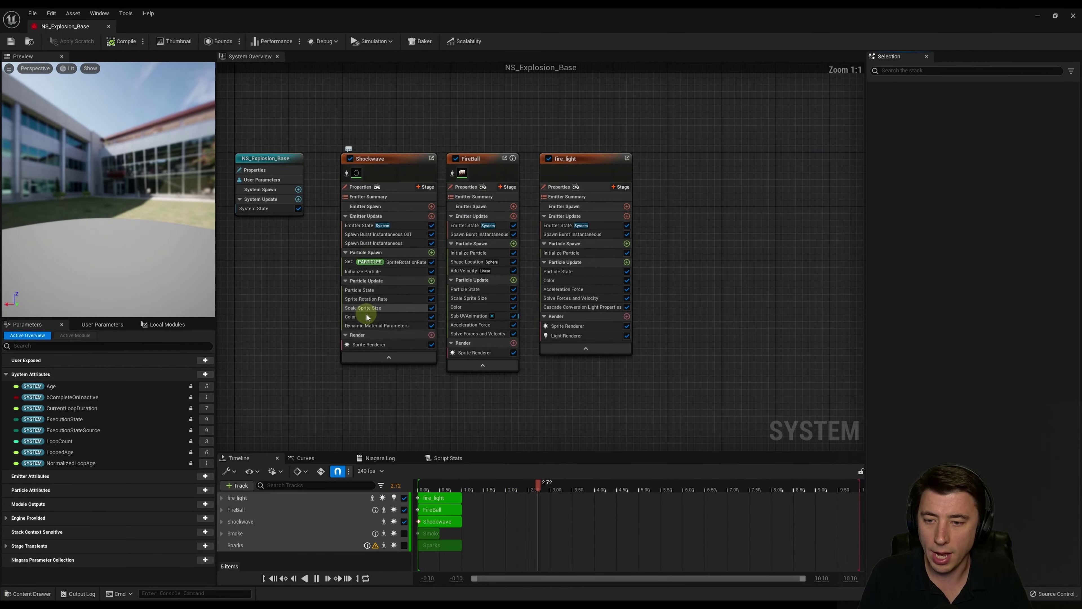
pyautogui.click(367, 344)
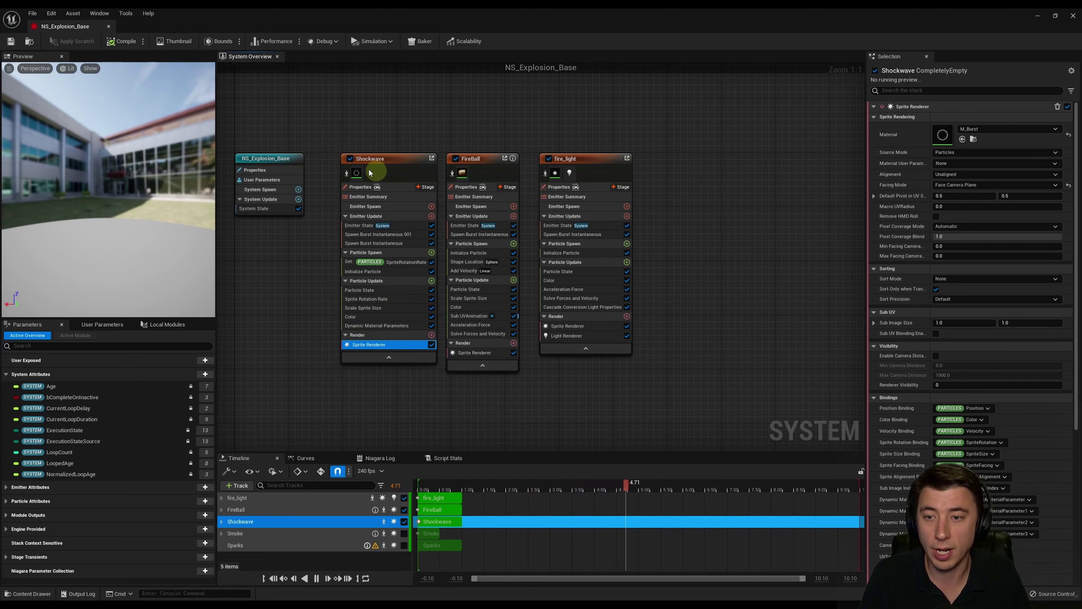
pyautogui.click(980, 129)
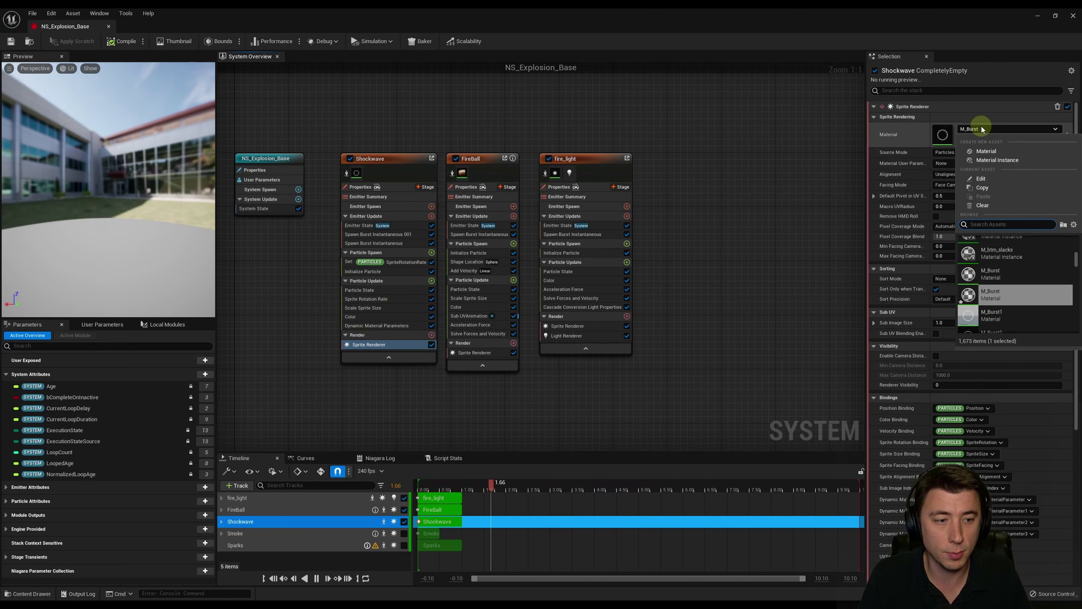
pyautogui.click(992, 316)
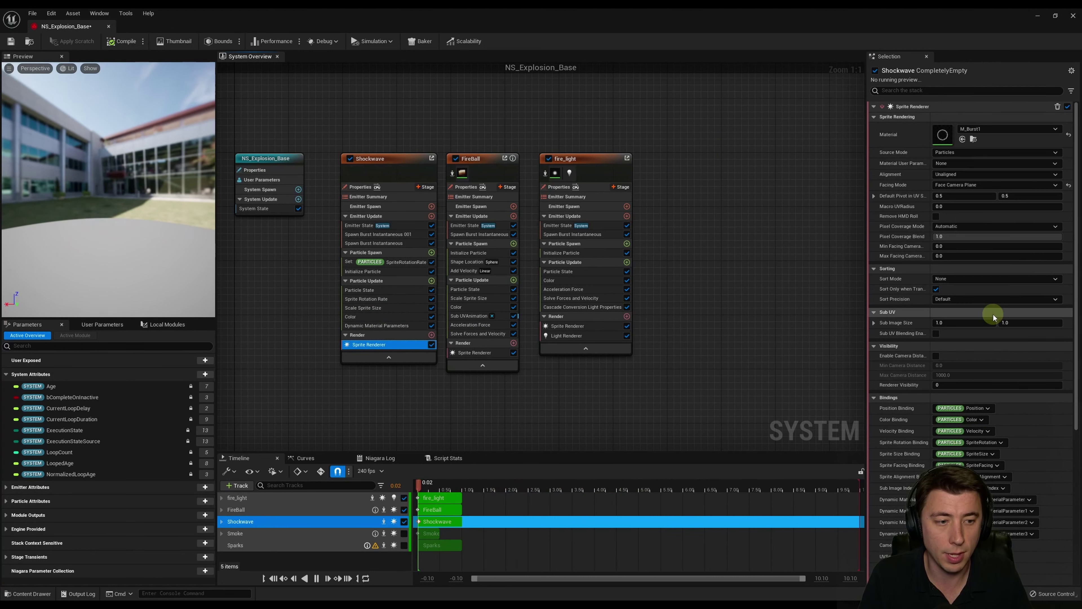
# Step: Set the FireBall sprite material to M_explosion_subUV1, stop the preview, and save the system
pyautogui.click(491, 163)
pyautogui.click(474, 352)
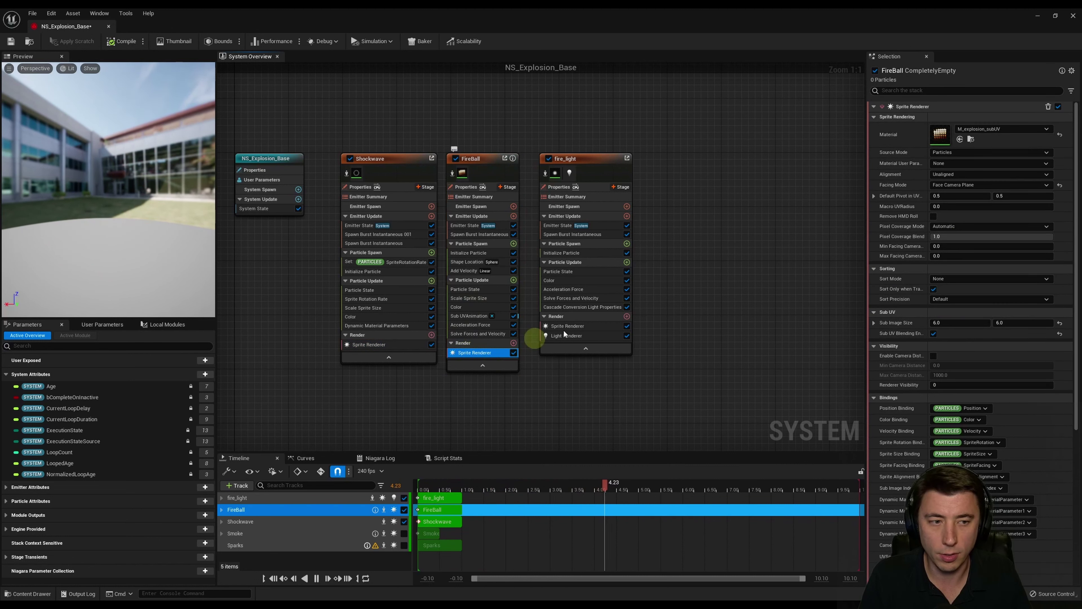
pyautogui.click(979, 129)
pyautogui.click(1003, 312)
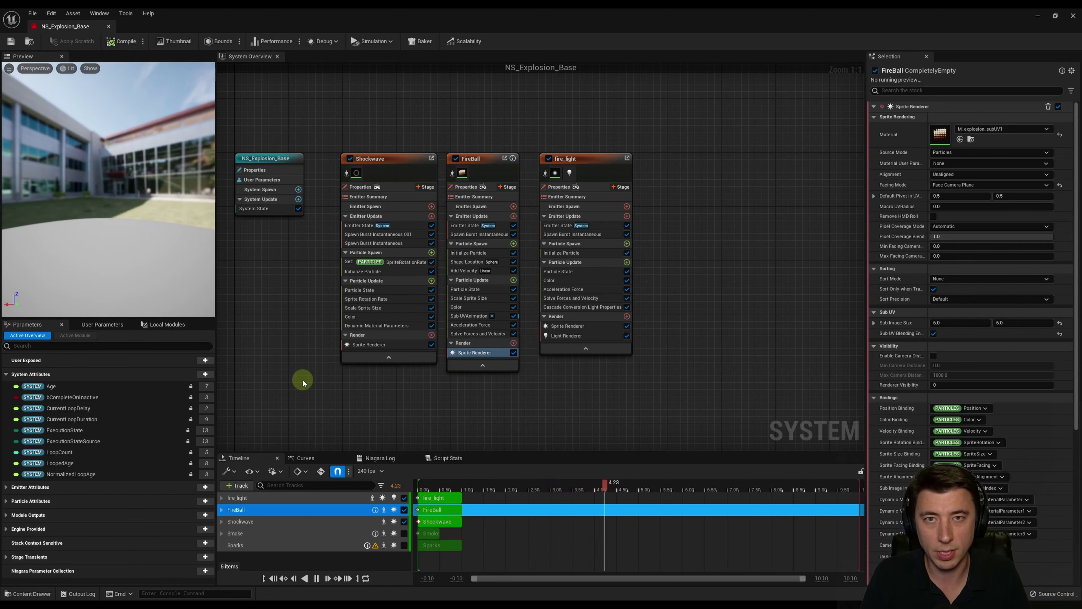
pyautogui.press('space')
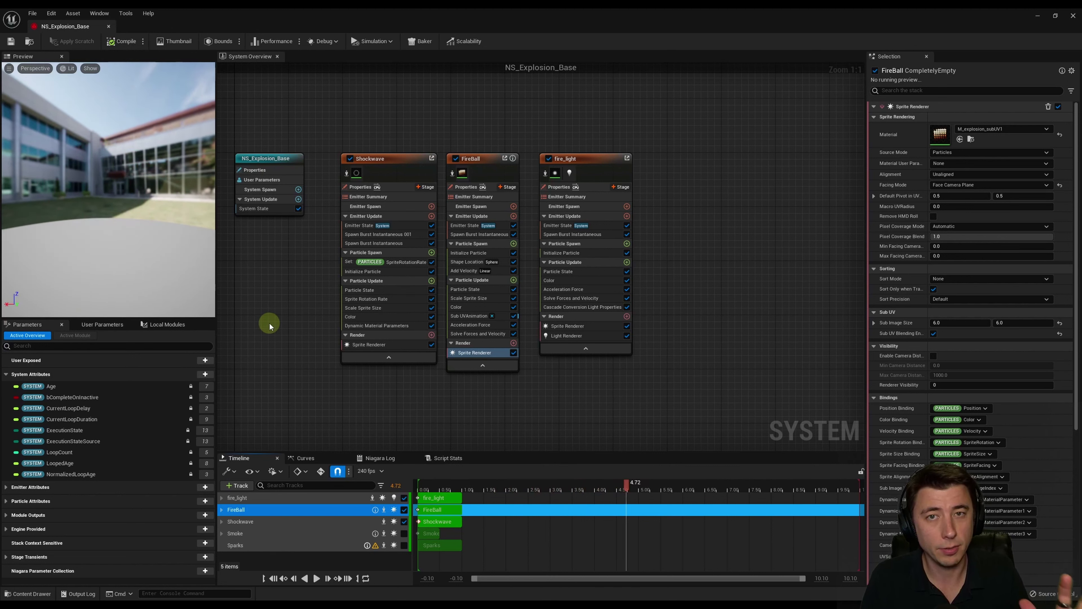
pyautogui.click(5, 45)
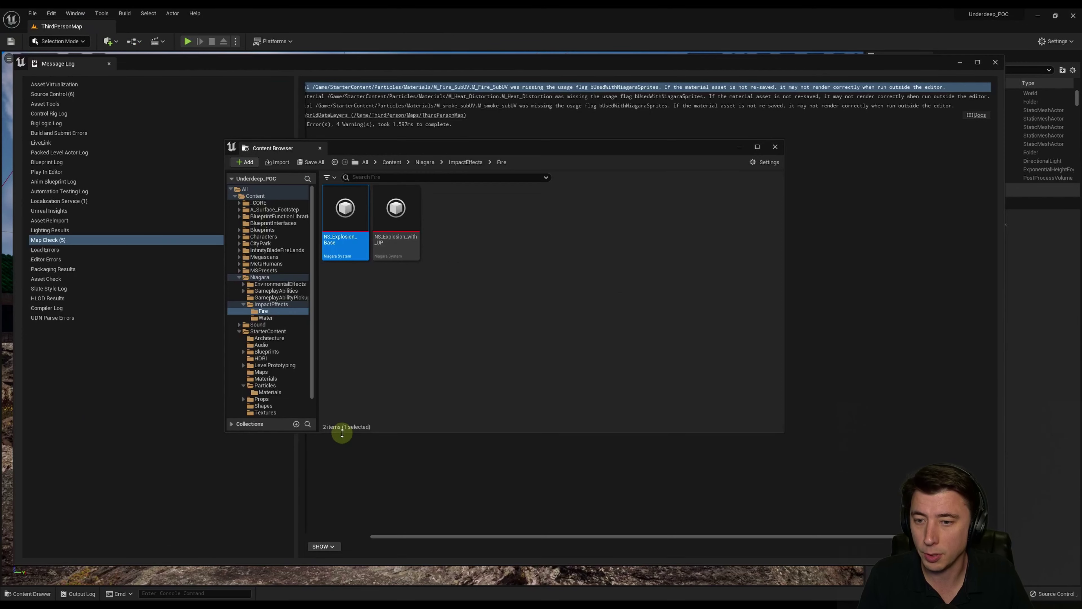
# Step: Switch from NS_Explosion_Base to NS_Explosion_with_UP and give Shockwave the M_Burst1 material
pyautogui.click(108, 26)
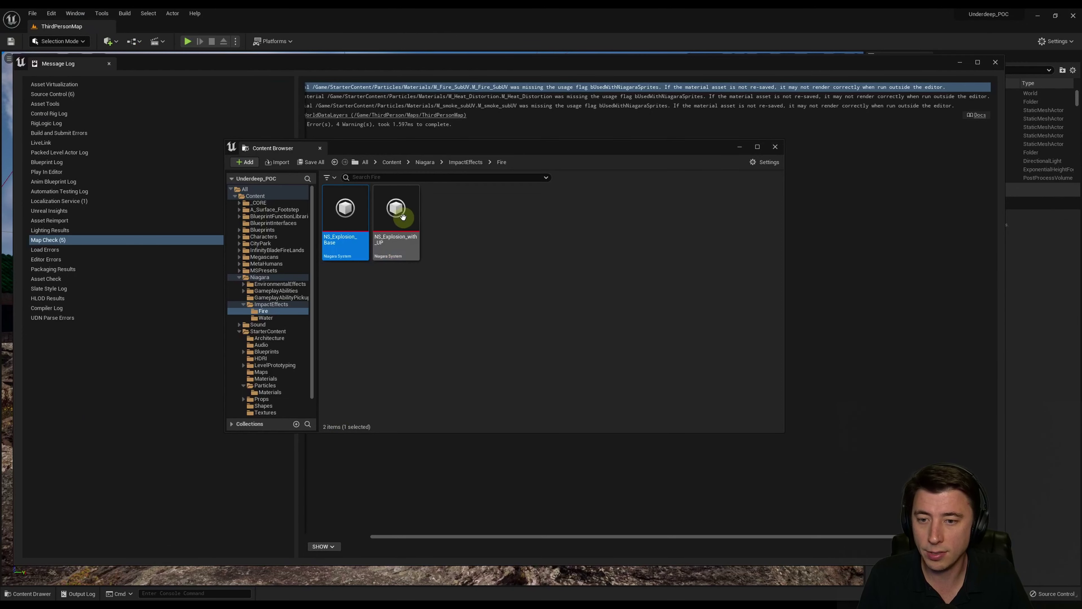
pyautogui.doubleClick(402, 217)
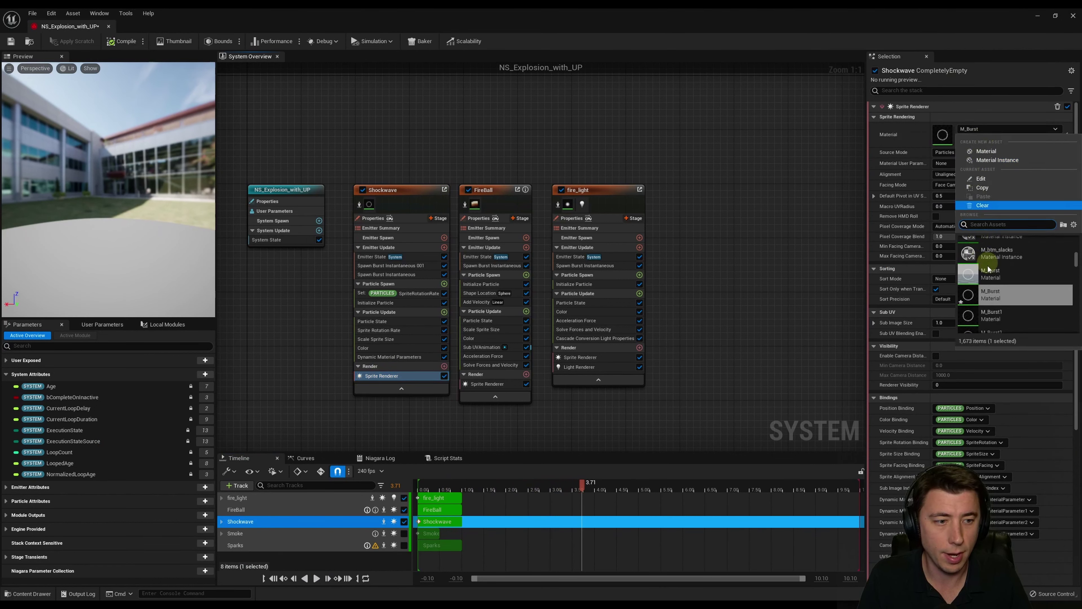
pyautogui.click(988, 266)
# Step: Set FireBall's sprite renderer material to M_explosion_subUV1 and save NS_Explosion_with_UP
pyautogui.click(490, 384)
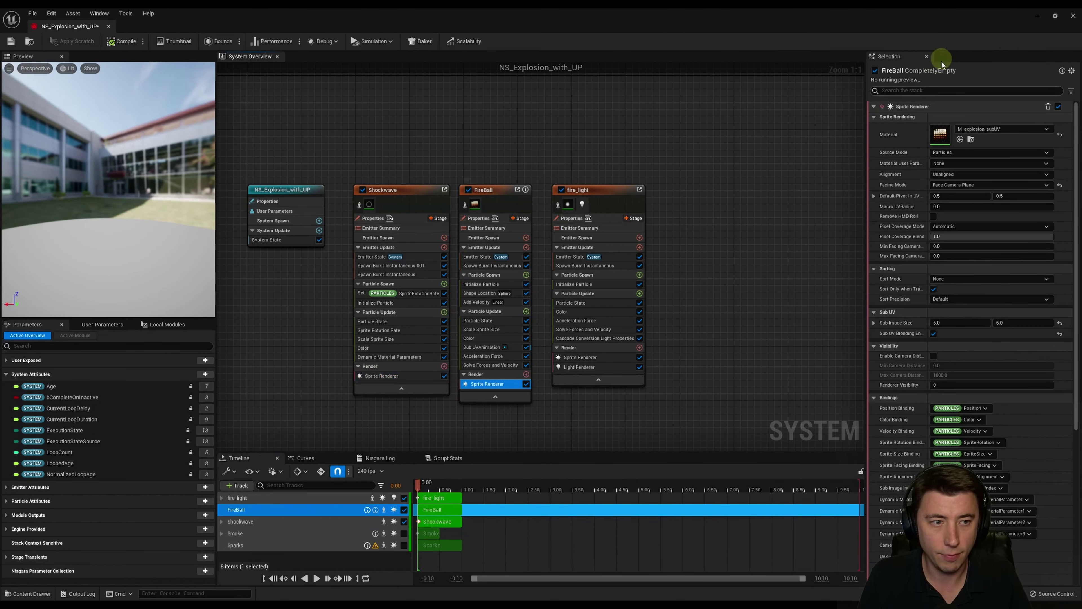
pyautogui.click(999, 128)
pyautogui.click(1008, 317)
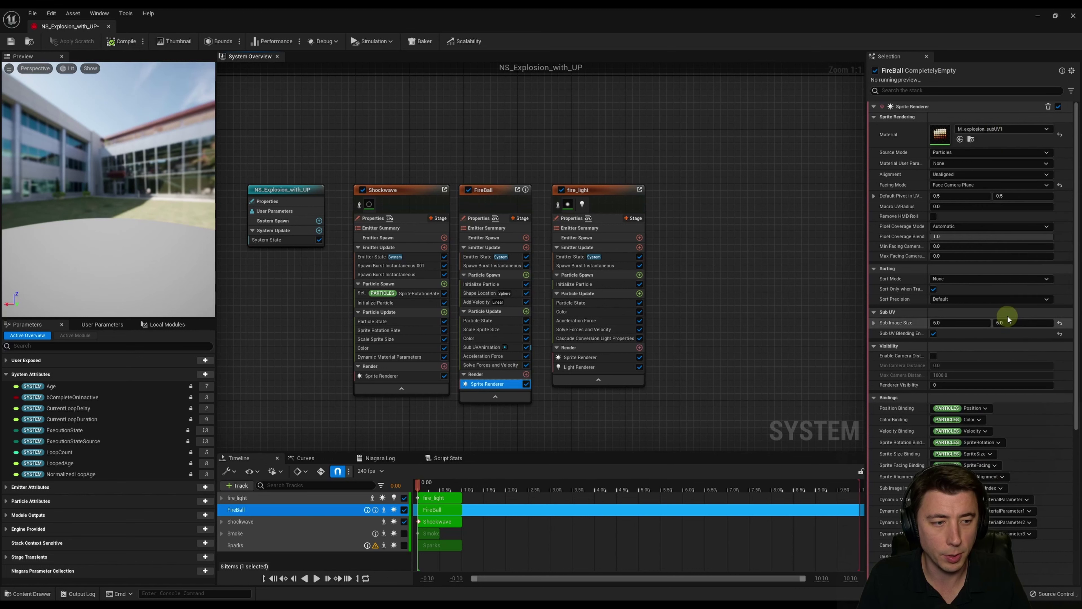
pyautogui.click(11, 41)
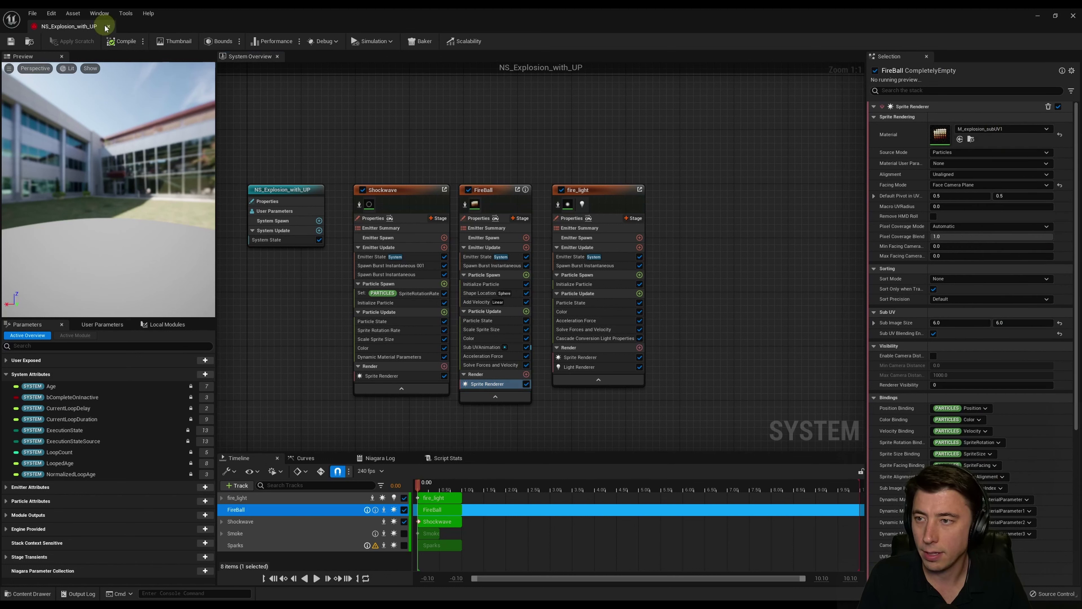